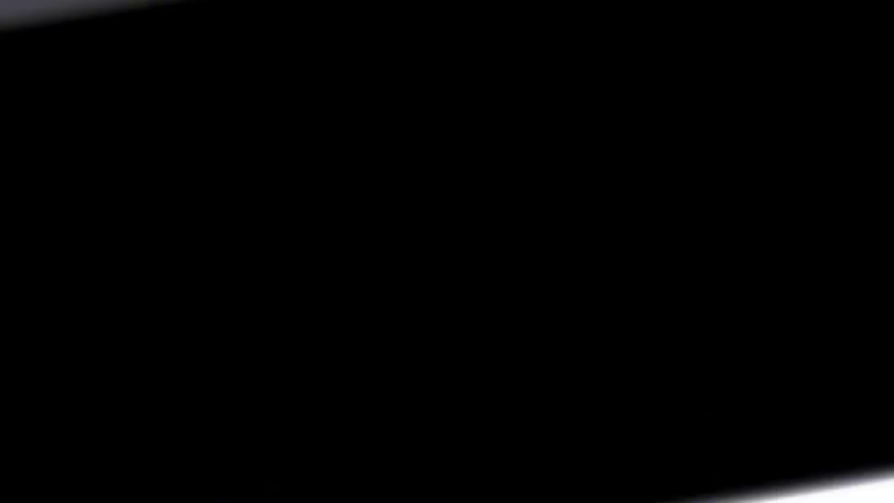
- Head column E 'Artis' and enter the year 1 growth formula =C3-B3 in E3
scroll(280, 285, "up", 2)
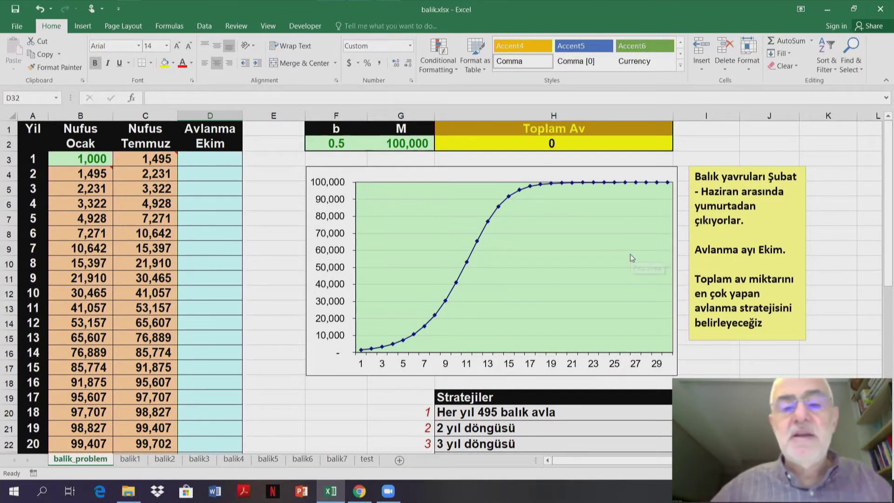
left_click(258, 149)
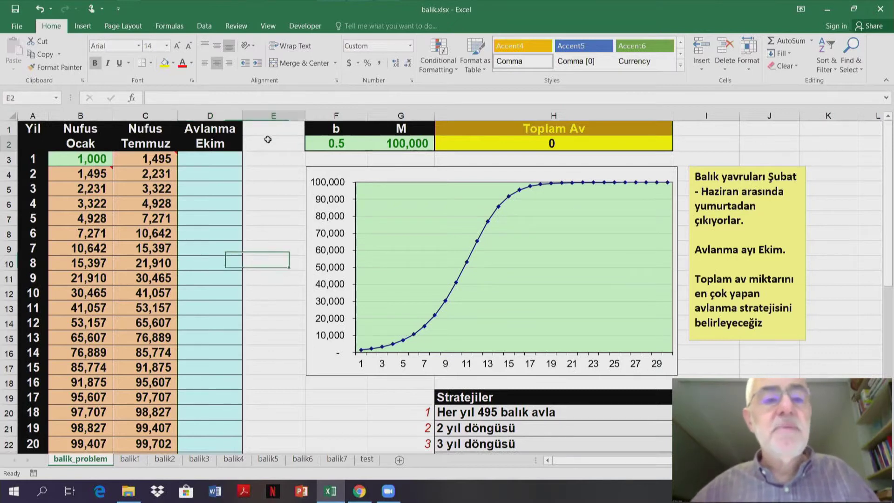
type("Artis")
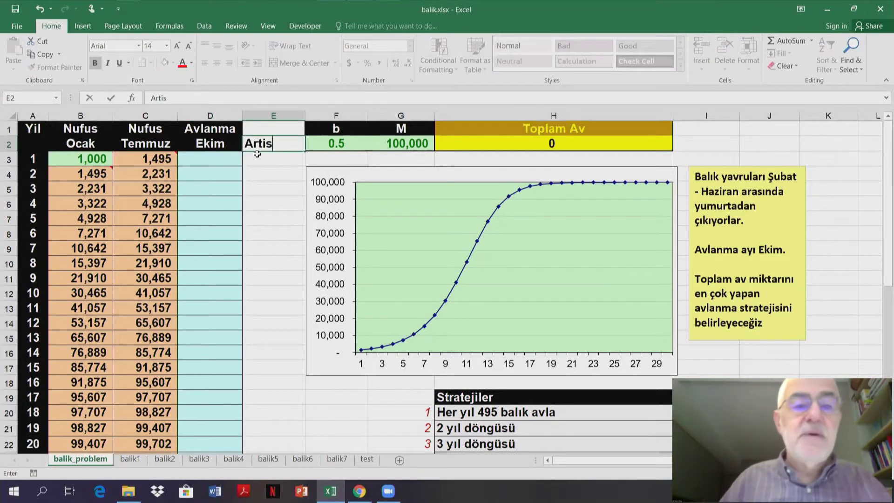
key("Return")
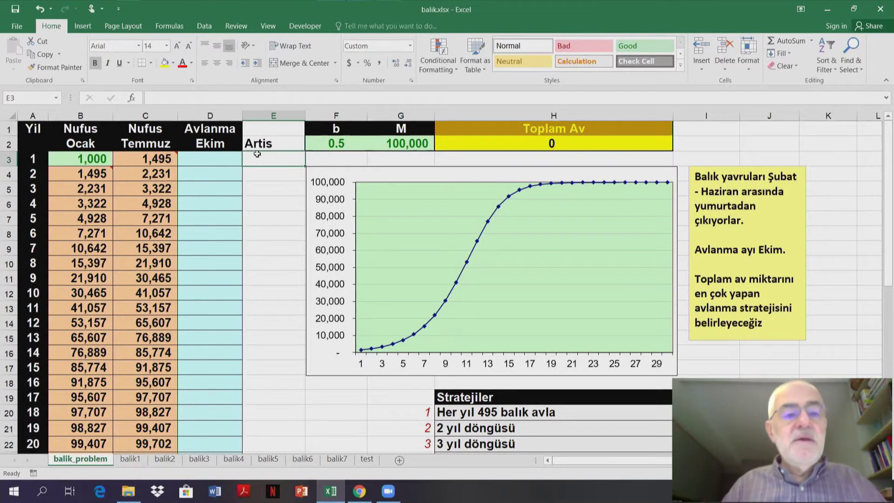
type("=")
key("Left")
key("Left")
key("Left")
key("Left")
key("Left")
key("Return")
- Fill the =C3-B3 growth formula down from E3 to E32 for all 30 years
left_click(293, 160)
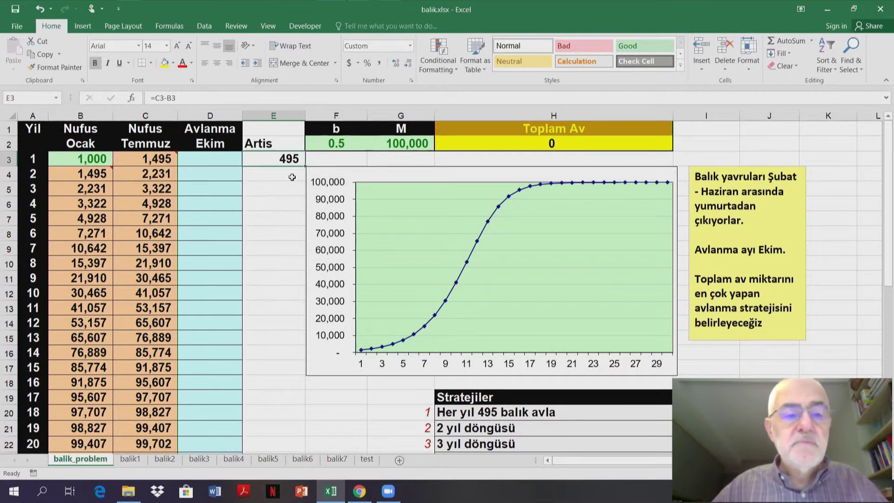
mouse_move(303, 164)
left_mouse_down()
mouse_move(292, 463)
mouse_move(328, 322)
left_mouse_up()
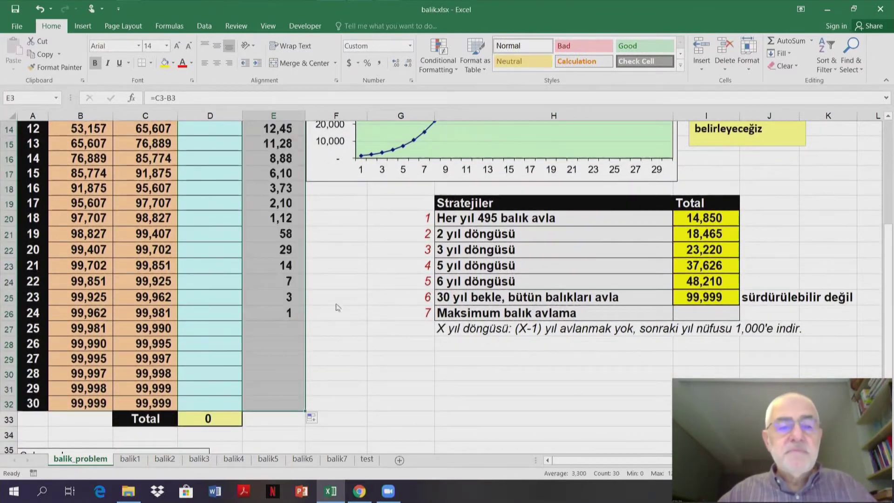
scroll(291, 179, "up", 4)
scroll(291, 179, "up", 1)
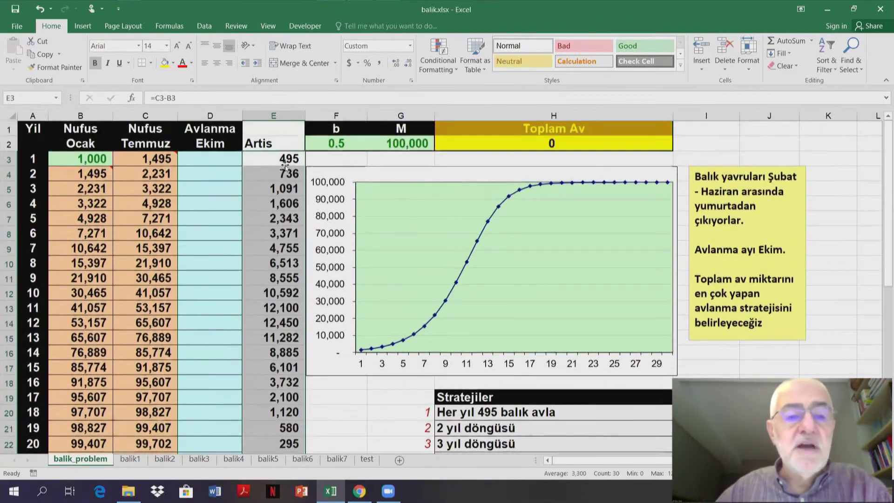
left_click(292, 160)
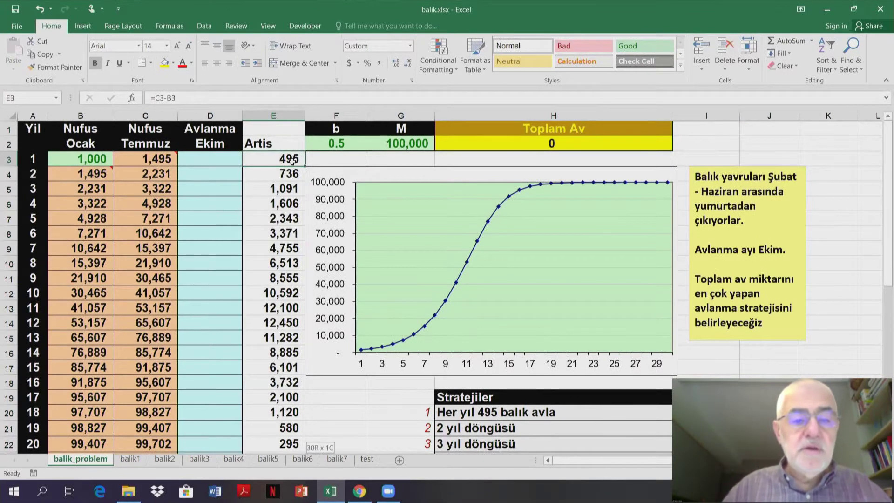
key("ctrl+shift+Down")
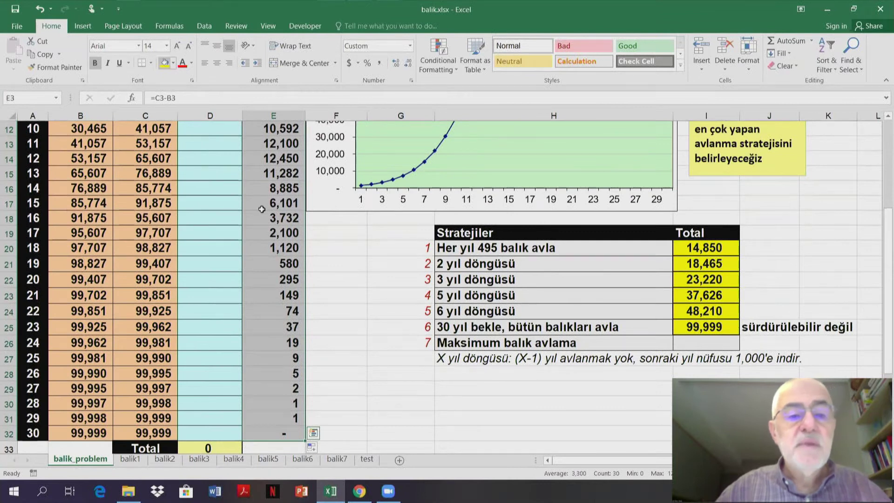
scroll(285, 196, "up", 3)
key("Down")
key("Down")
key("Down")
key("Down")
key("Down")
key("Down")
key("Down")
key("Down")
key("Down")
key("Down")
key("Down")
key("Down")
key("Down")
key("Up")
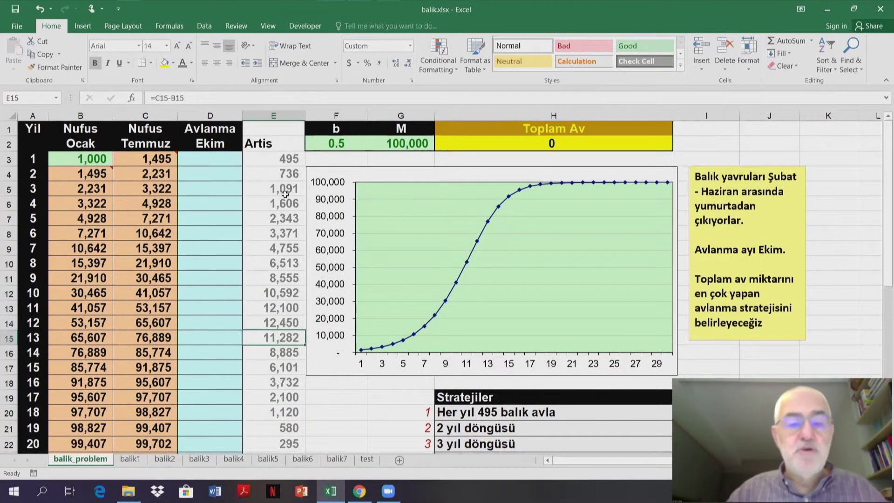
left_click_drag(279, 162, 276, 324)
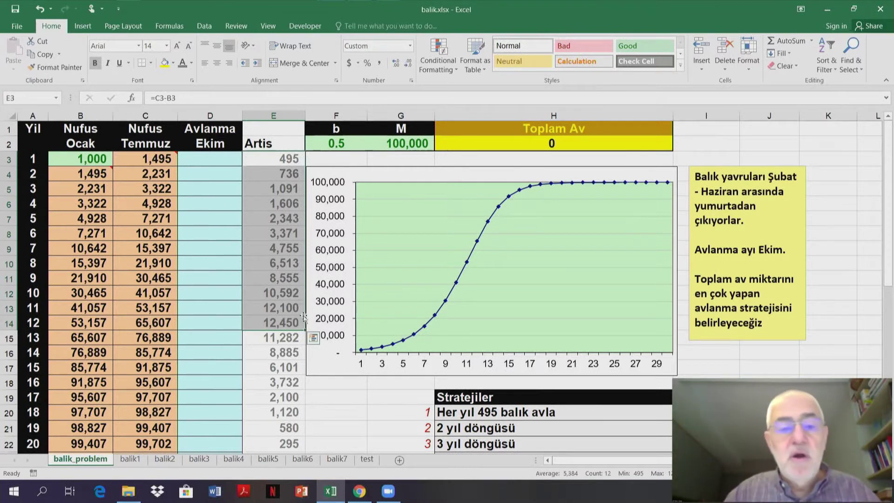
left_click_drag(275, 339, 286, 440)
left_click(267, 298)
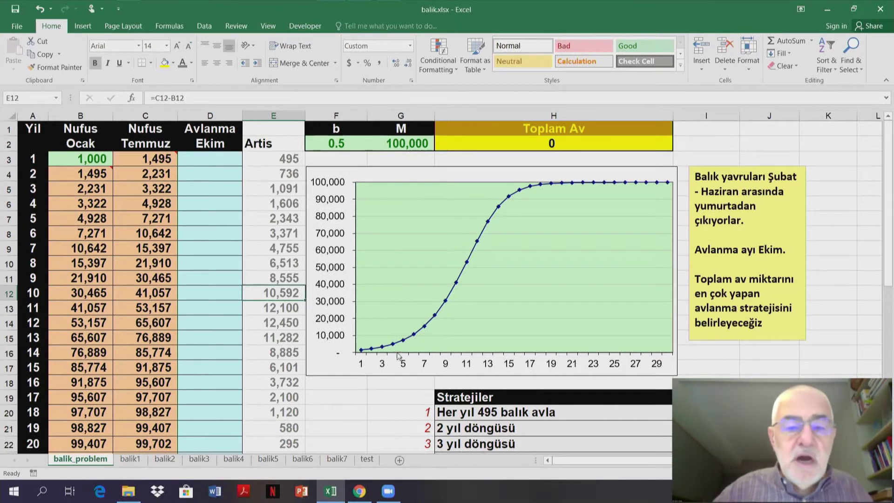
left_click(289, 319)
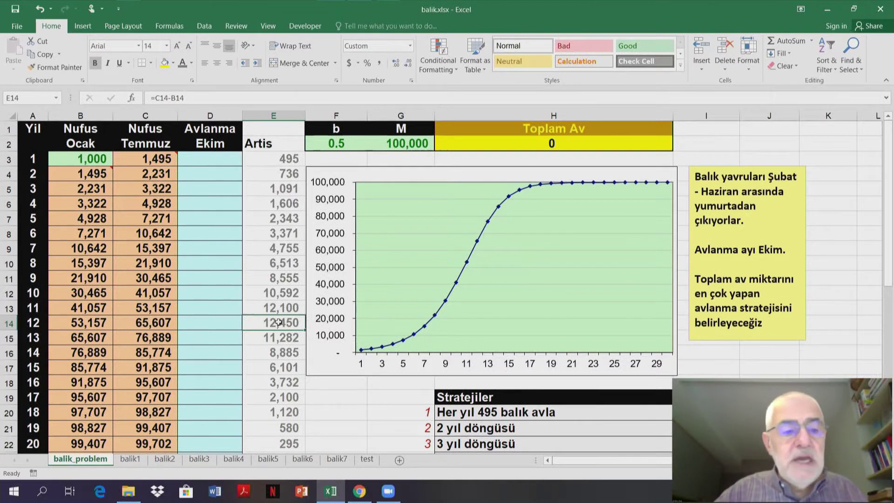
left_click(9, 323)
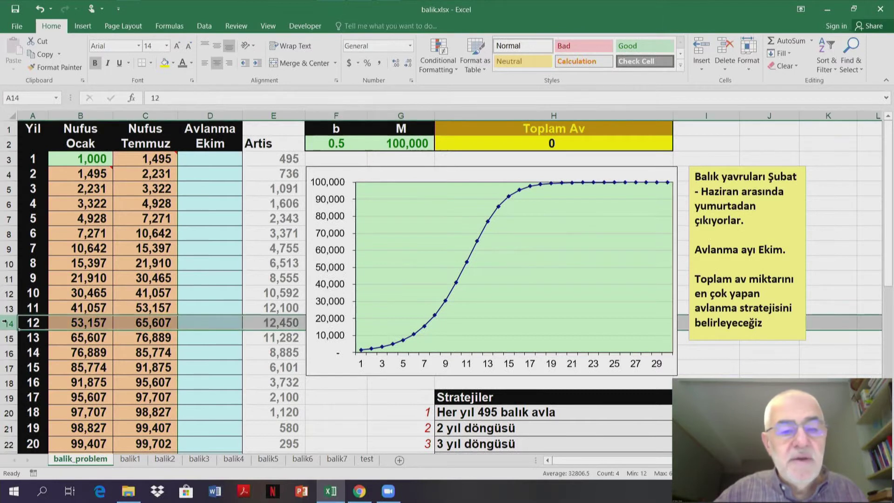
left_click(281, 325)
left_click(216, 324)
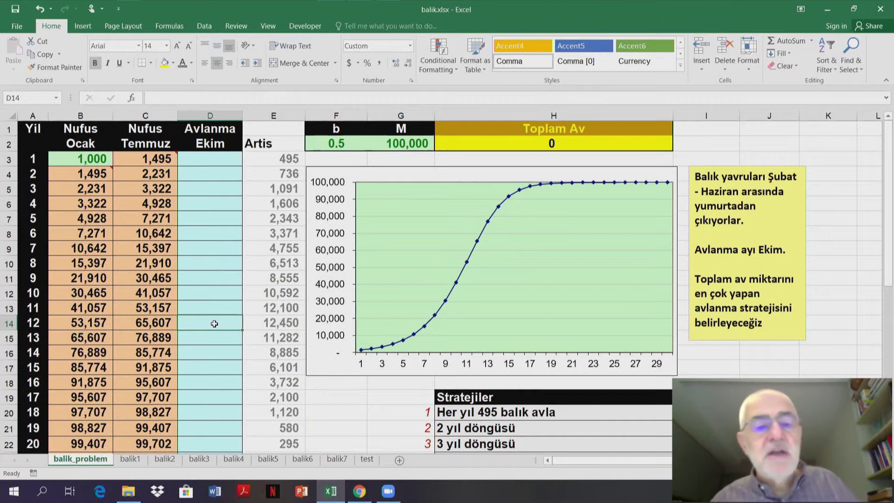
- Enter a 12,450 October harvest in D14 and fill it down through D32
type("12450")
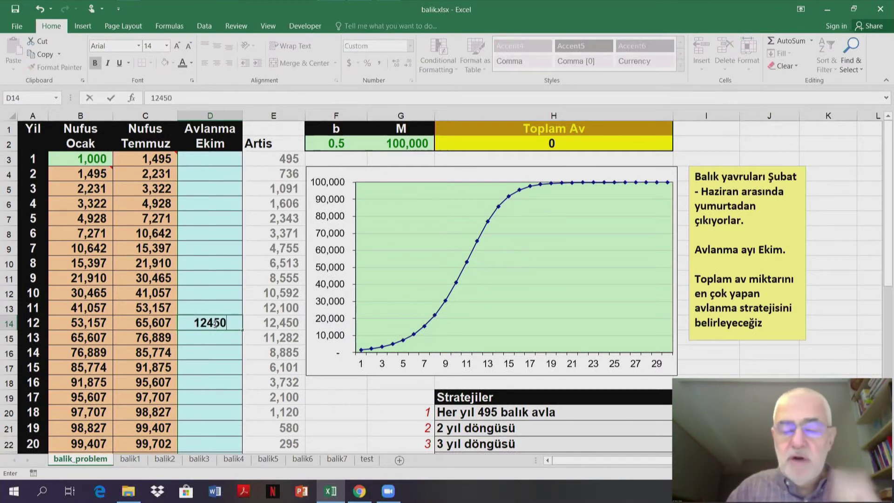
key("Return")
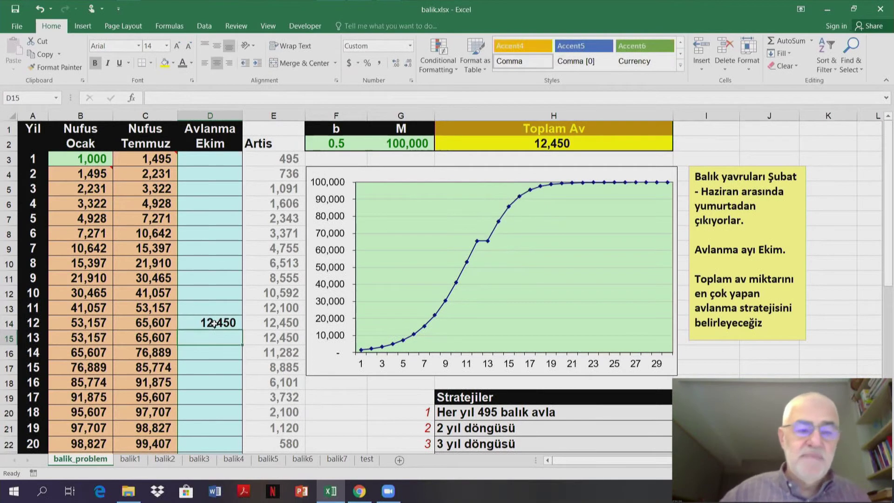
left_click(227, 323)
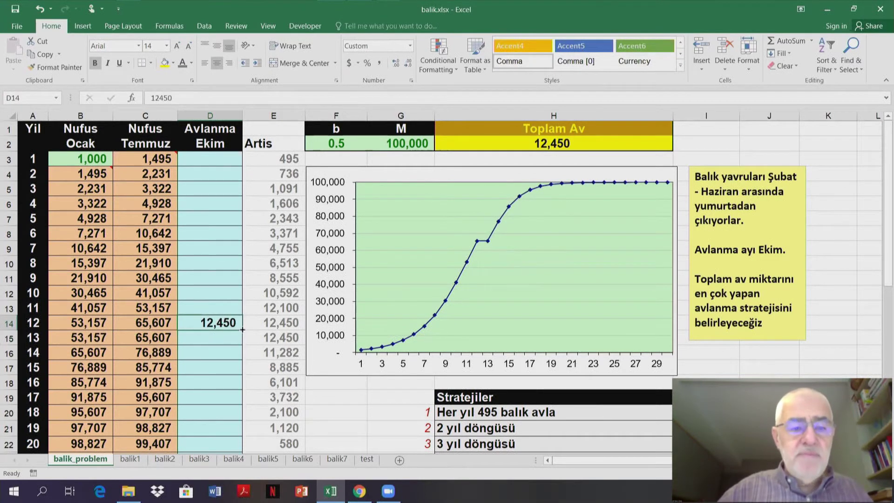
left_click_drag(242, 330, 227, 467)
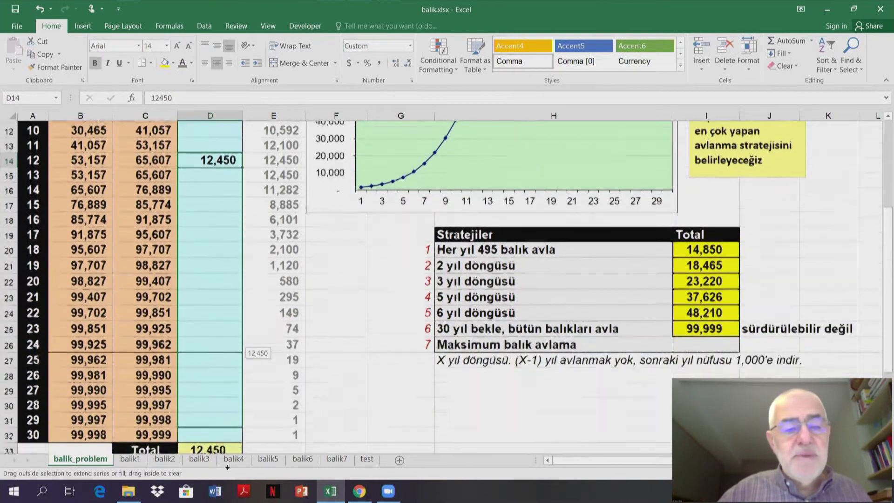
left_click_drag(228, 468, 228, 404)
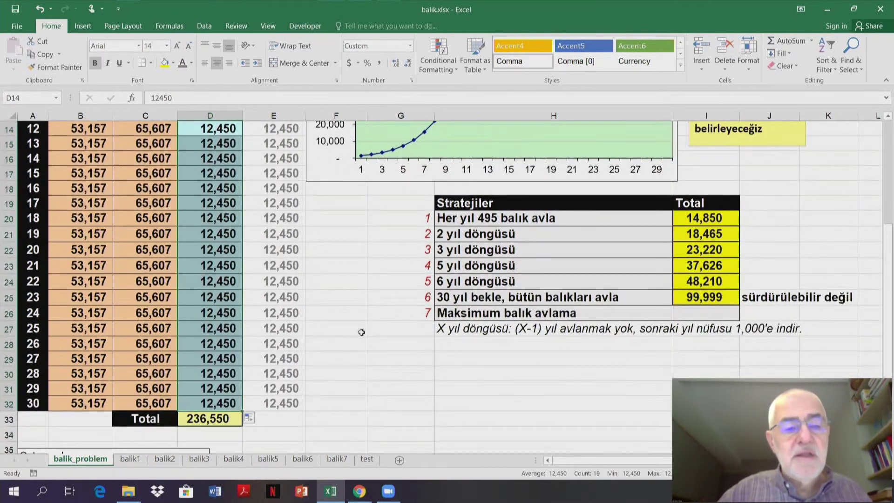
scroll(361, 332, "up", 1)
scroll(368, 321, "up", 3)
scroll(377, 310, "up", 1)
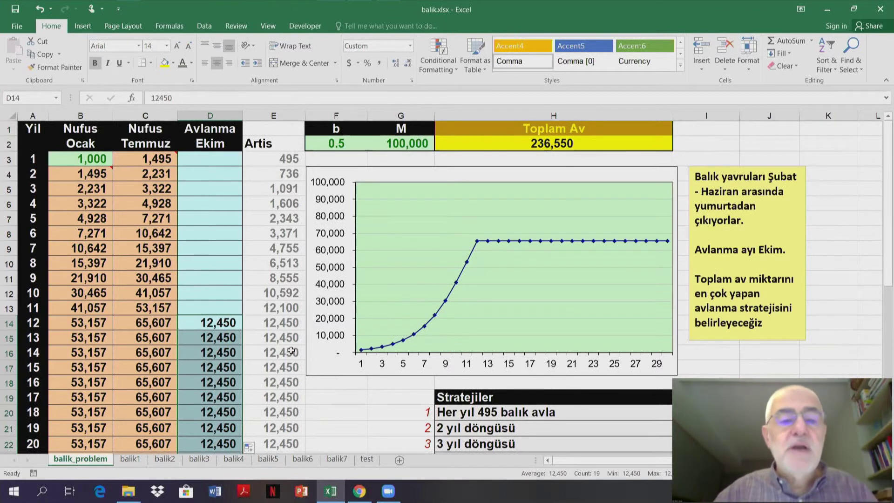
- Change the growth rate b in F2 from 0.5 to 0.8
left_click(350, 149)
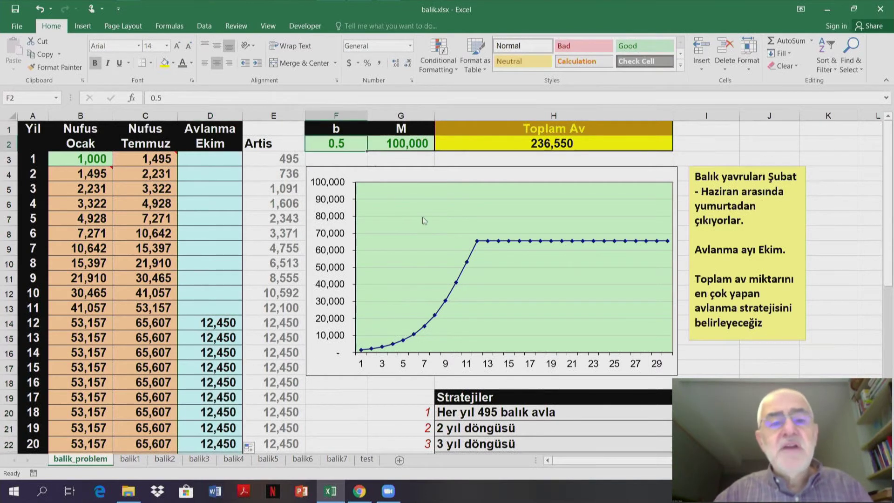
type(".8")
key("Return")
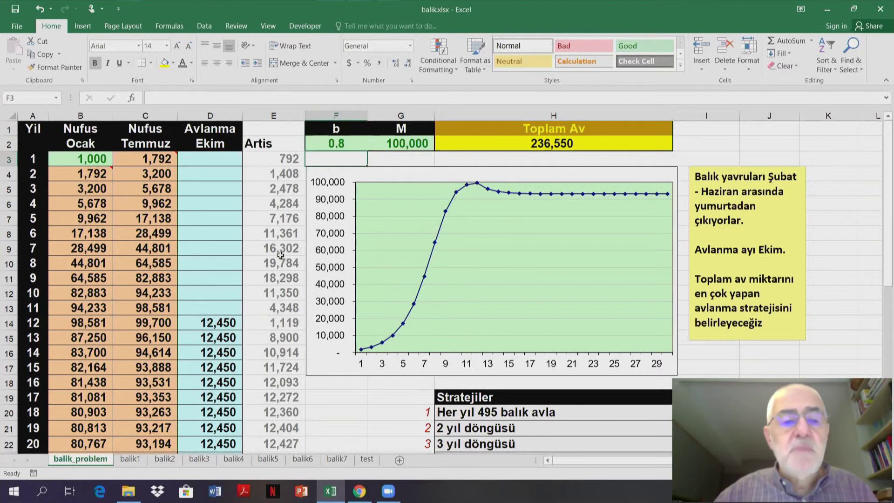
- Enter a 19,784 harvest in D10 and fill it down to D32
left_click(216, 264)
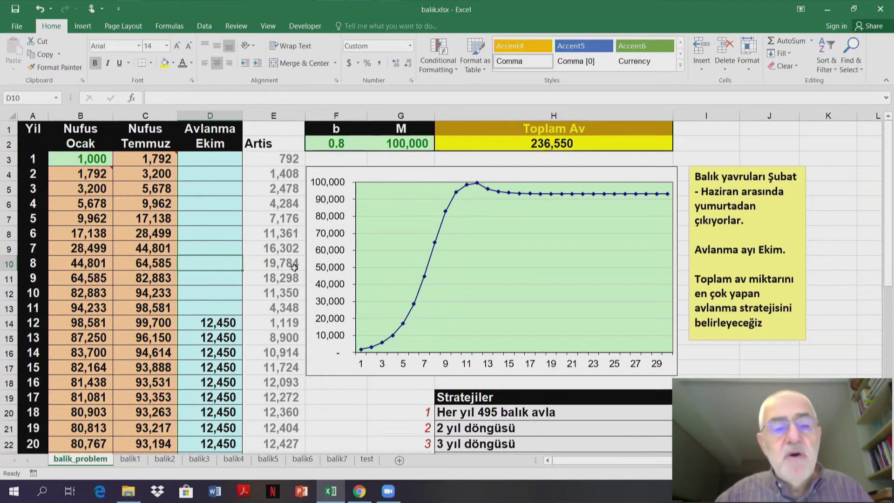
type("19,784")
key("Return")
left_click(226, 262)
left_click_drag(242, 273, 226, 416)
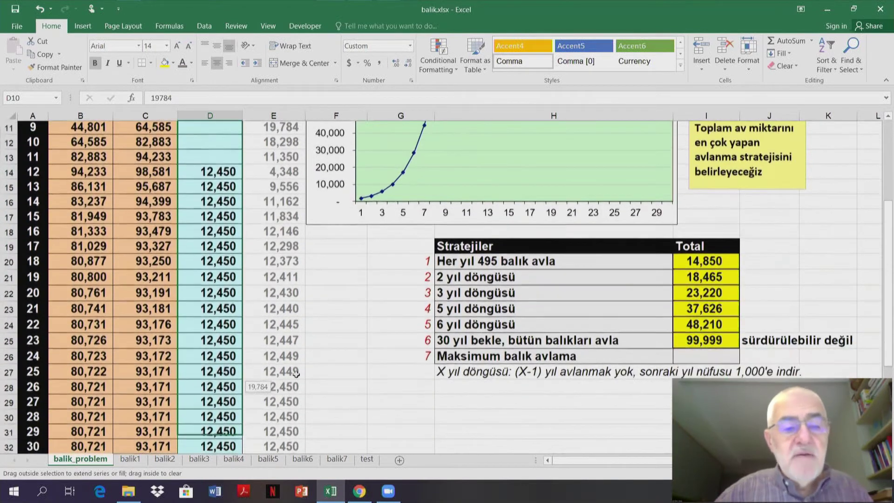
left_click_drag(226, 416, 385, 346)
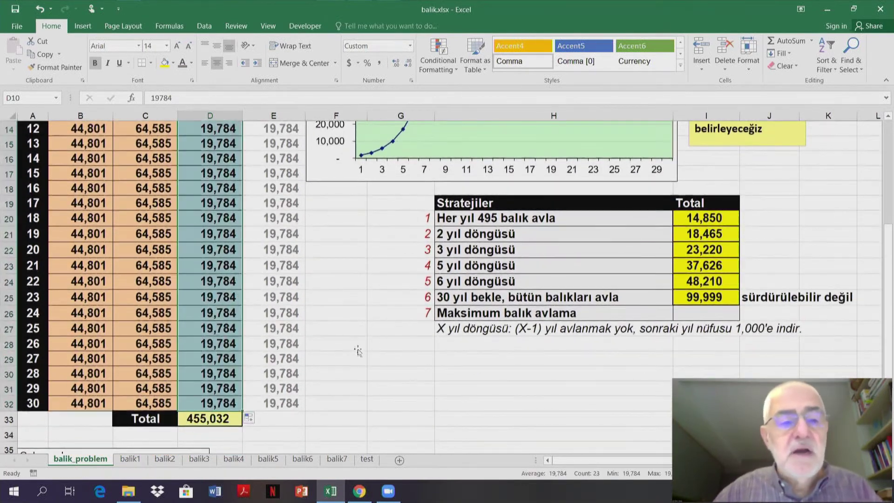
scroll(373, 303, "up", 3)
scroll(369, 287, "up", 1)
scroll(370, 287, "up", 1)
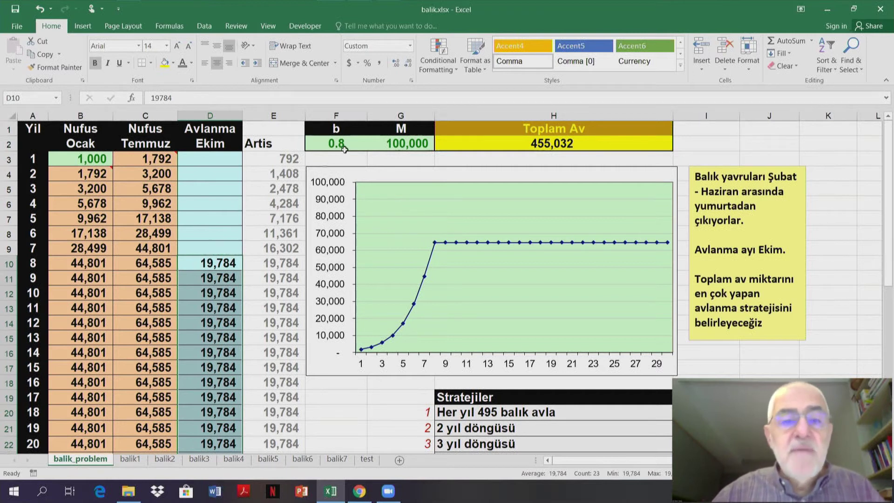
- Undo twice to restore b 0.5, then review the E14 growth and D33 SUM formulas
left_click(40, 9)
left_click(40, 9)
left_click(40, 9)
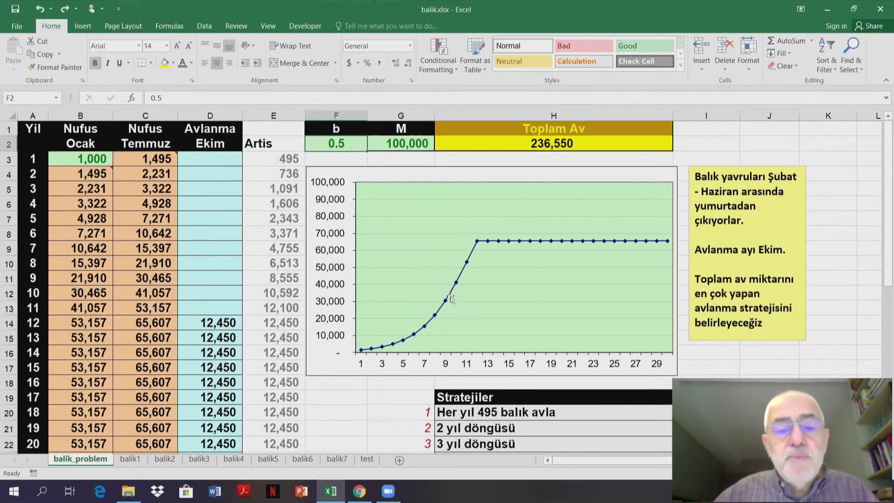
mouse_move(477, 242)
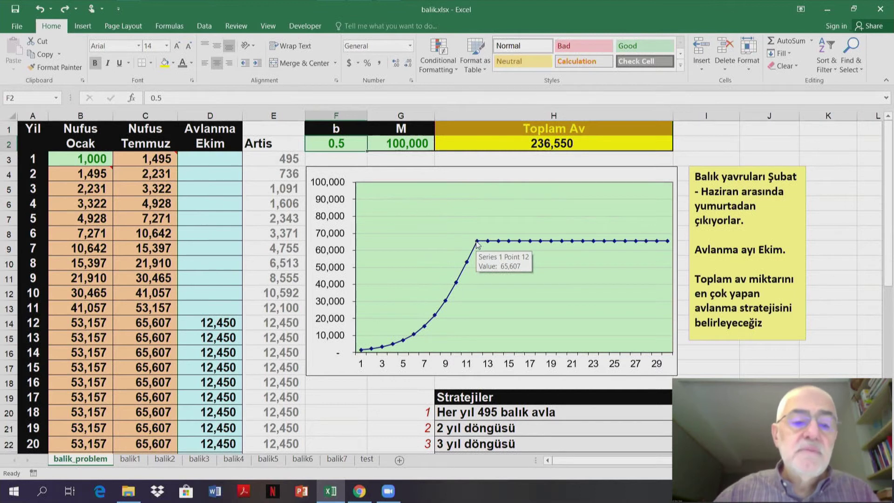
left_click(295, 322)
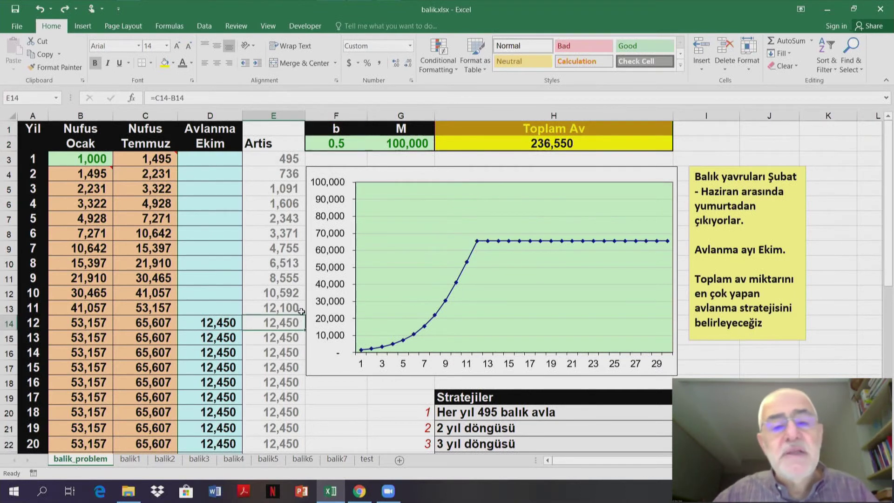
scroll(271, 341, "down", 3)
scroll(272, 341, "down", 2)
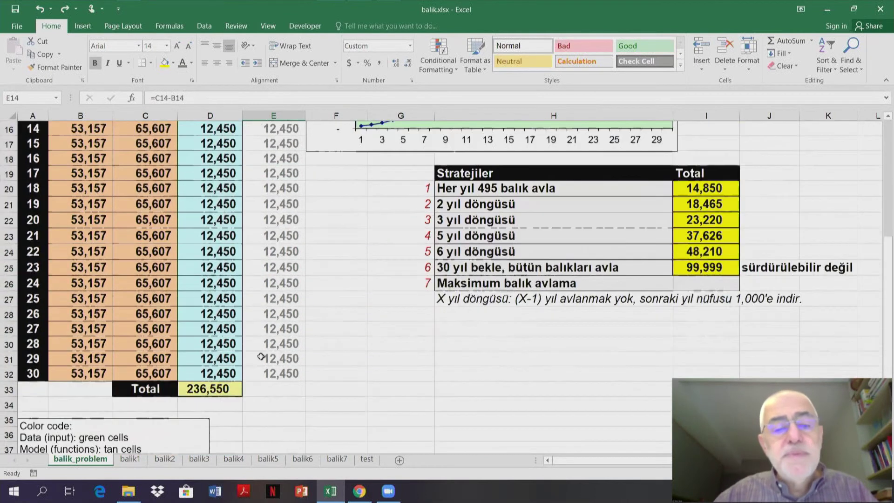
left_click(210, 389)
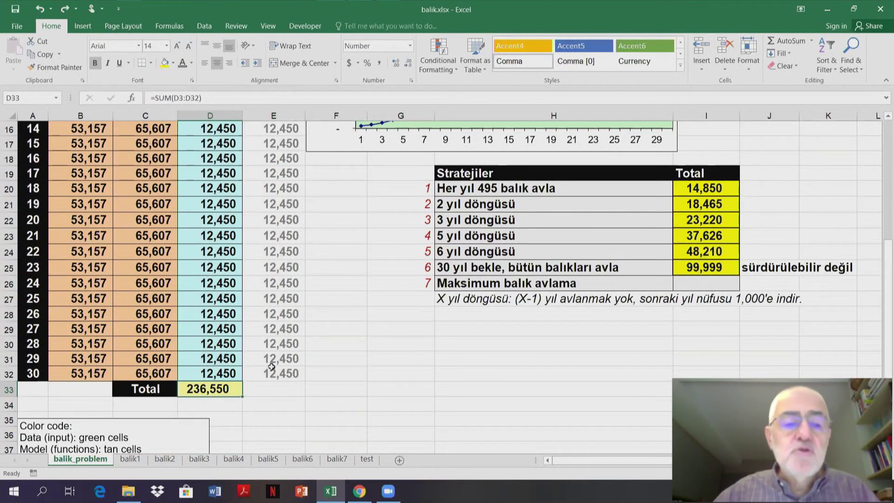
scroll(349, 341, "up", 3)
scroll(326, 333, "up", 3)
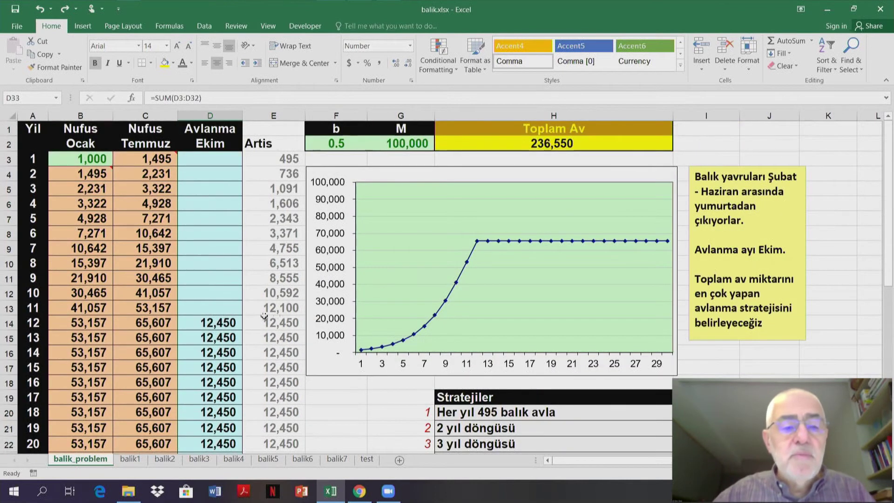
left_click(284, 309)
left_click(288, 322)
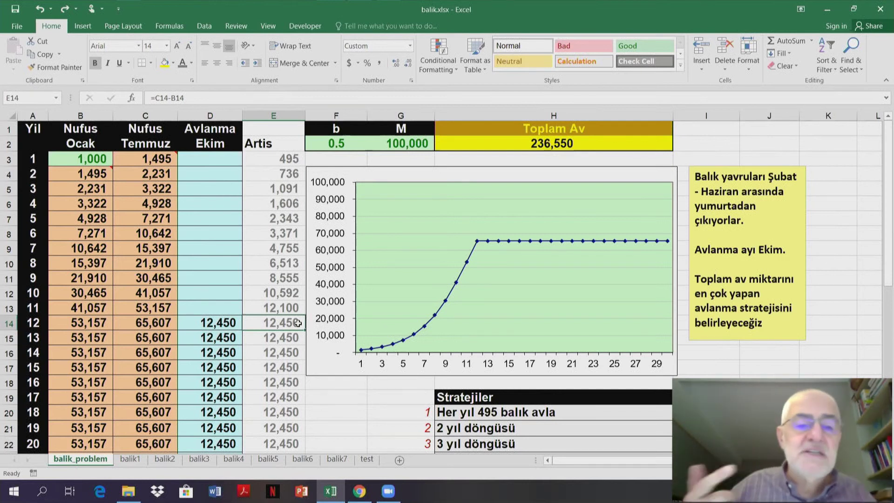
- Clear the D14:D32 harvests and fill 12,100 from D13 (year 11) down to D32
left_click(216, 319)
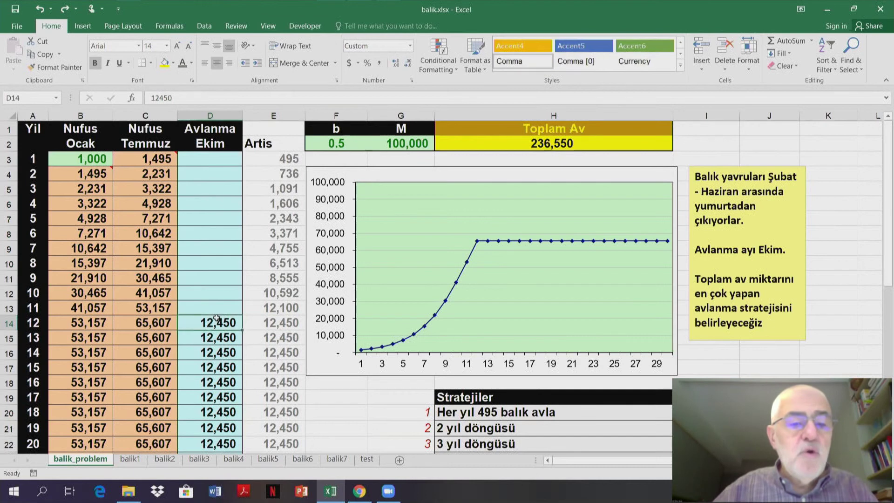
key("ctrl+shift+Down")
key("shift+Up")
key("Delete")
key("Up")
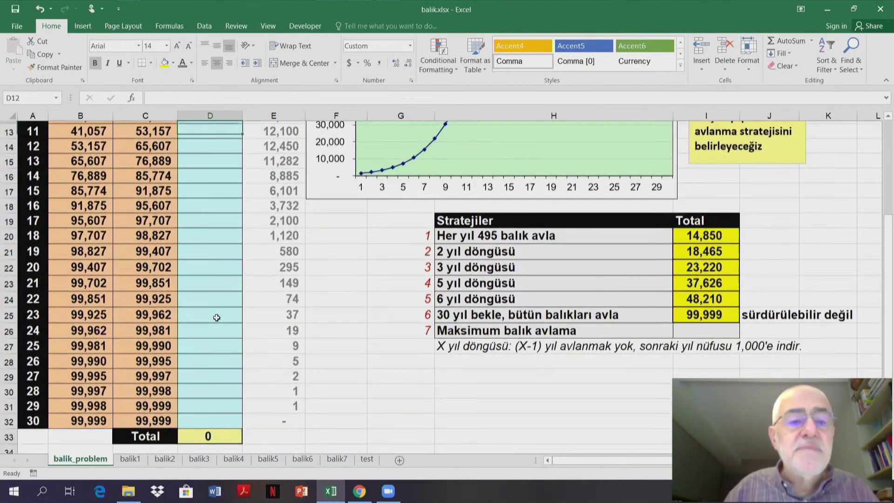
type("12100")
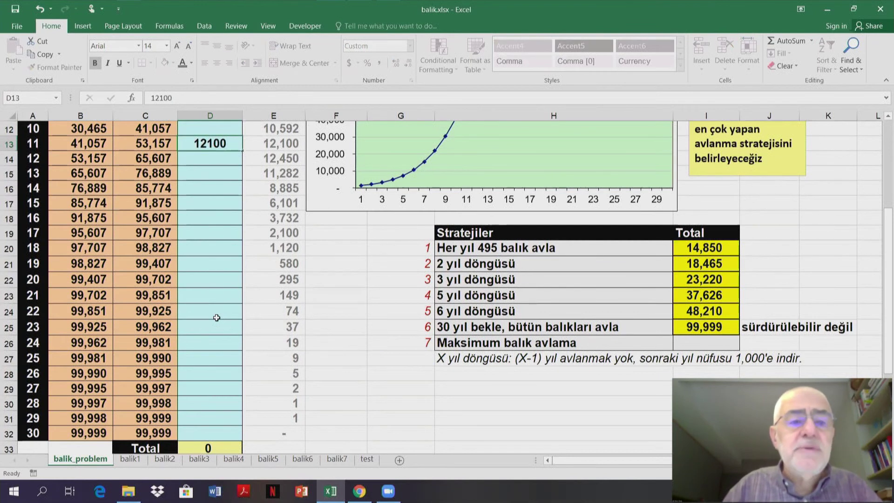
key("Return")
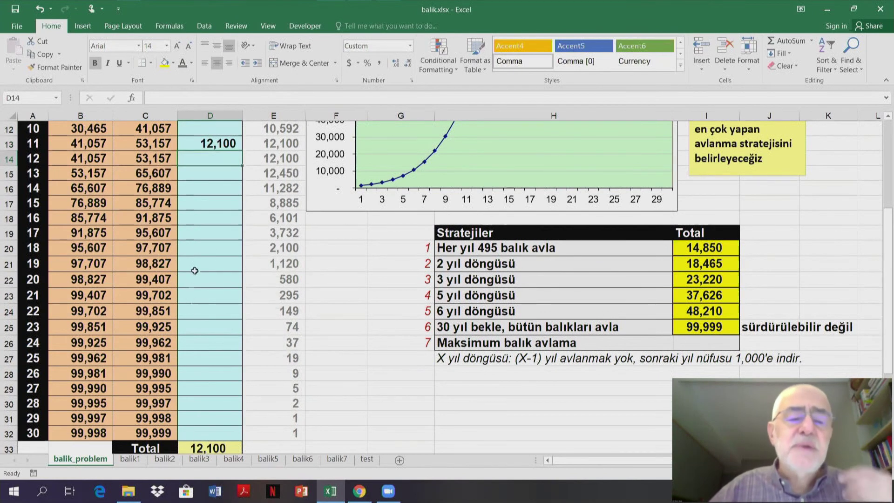
left_click(233, 144)
left_click_drag(241, 150, 246, 419)
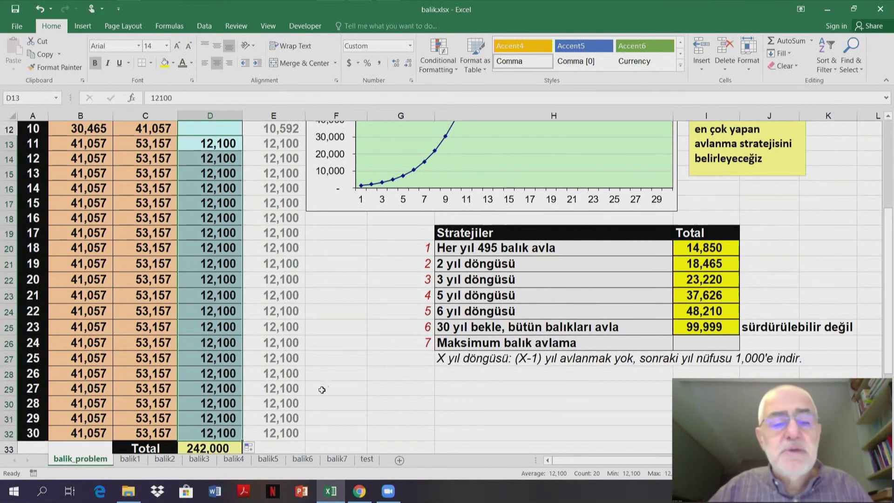
- Paste the 242,000 total from D33 as a plain value into strategy 7's cell I26
left_click(226, 447)
key("ctrl+c")
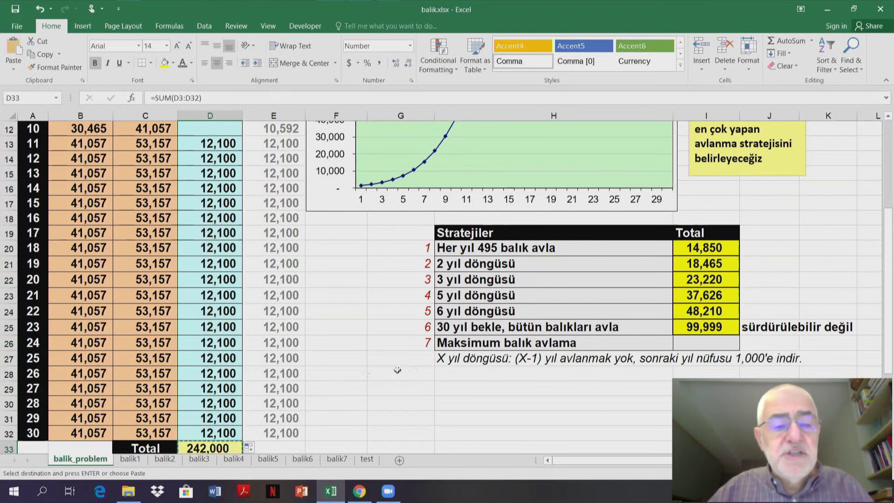
left_click(707, 344)
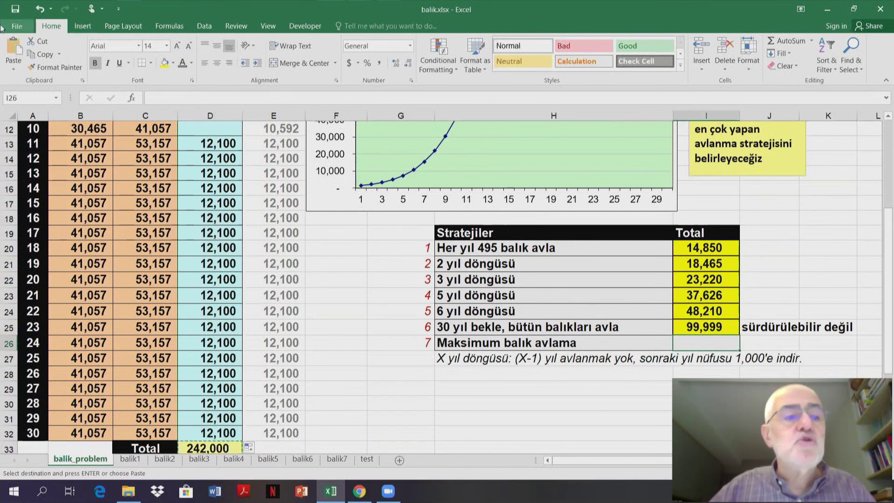
left_click(14, 70)
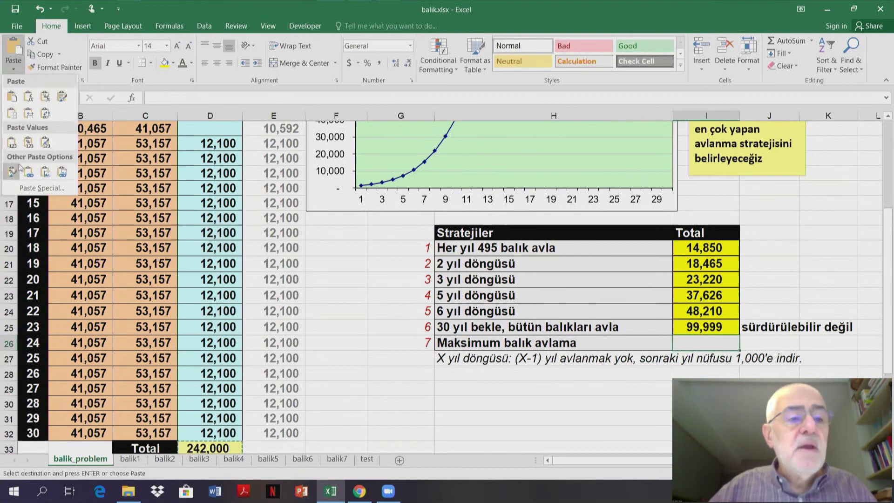
left_click(47, 142)
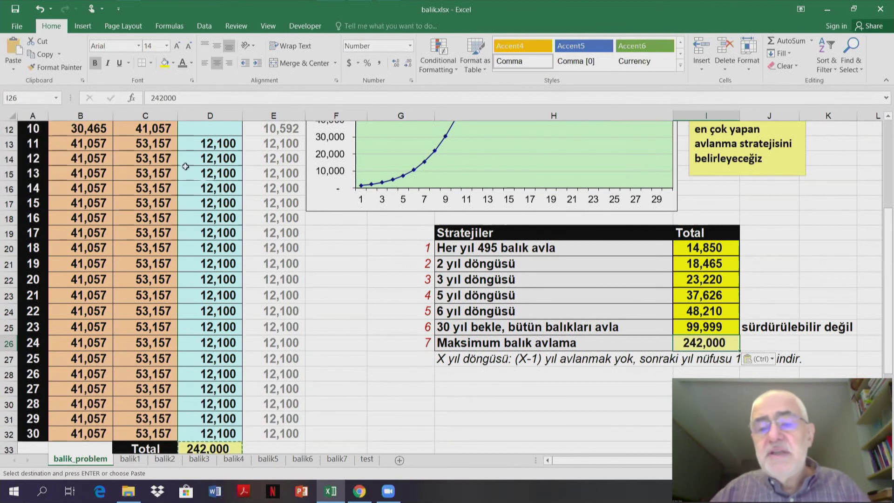
left_click(350, 275)
key("Escape")
scroll(351, 275, "up", 1)
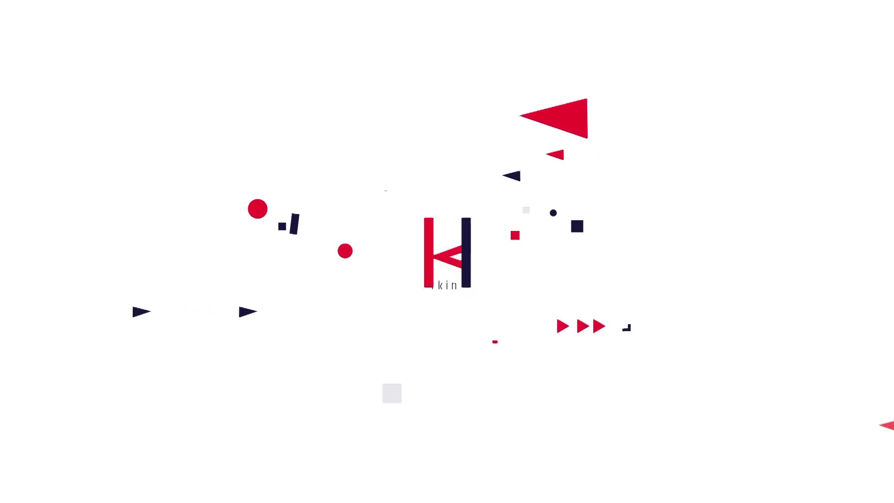